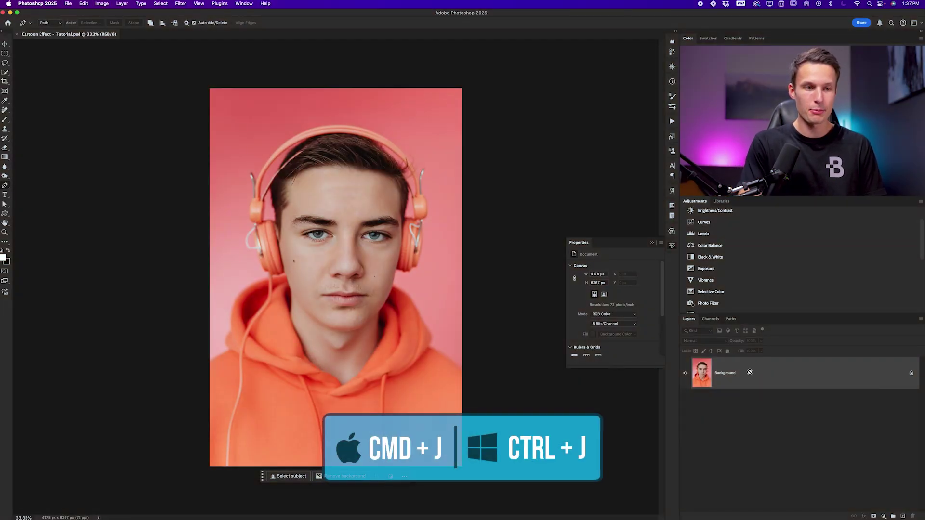
Step: Duplicate the Background portrait as Layer 1 and convert the copy to a smart object
{"action": "key", "text": "super+j"}
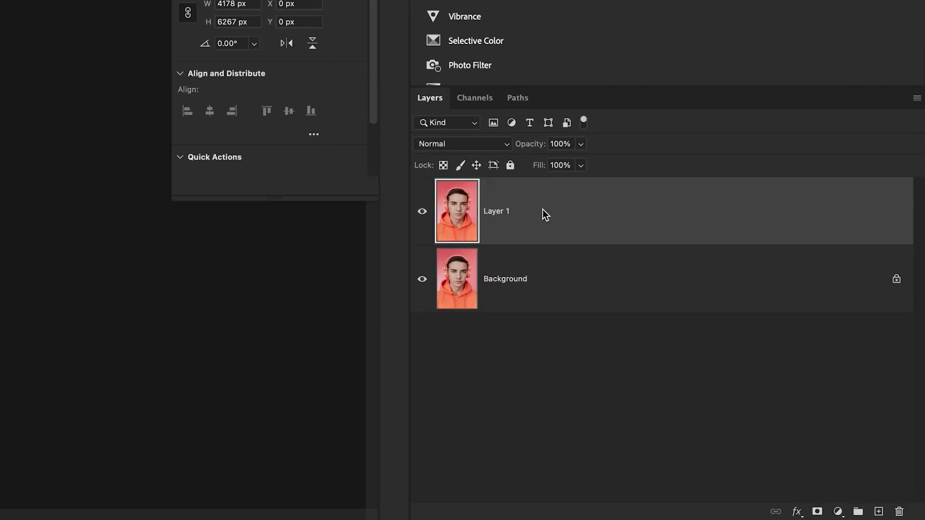
{"action": "right_click", "coordinate": [742, 372]}
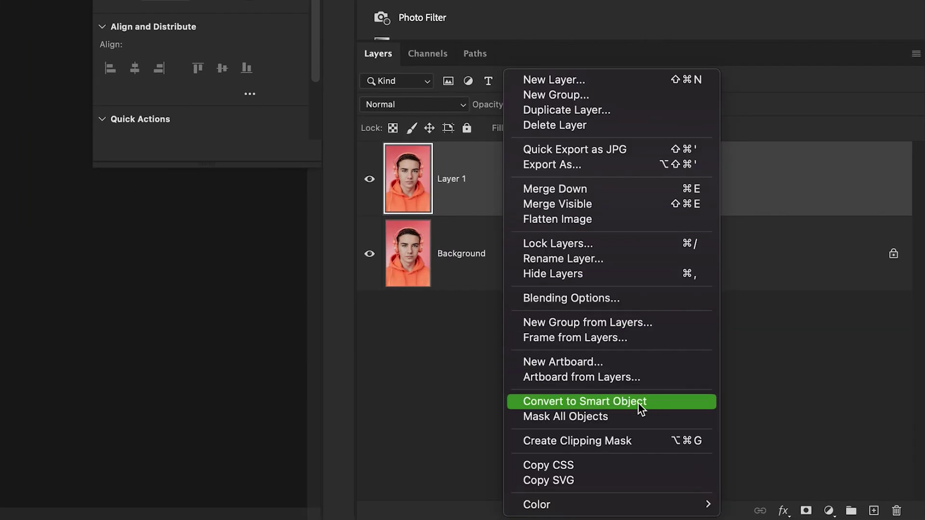
{"action": "left_click", "coordinate": [660, 401]}
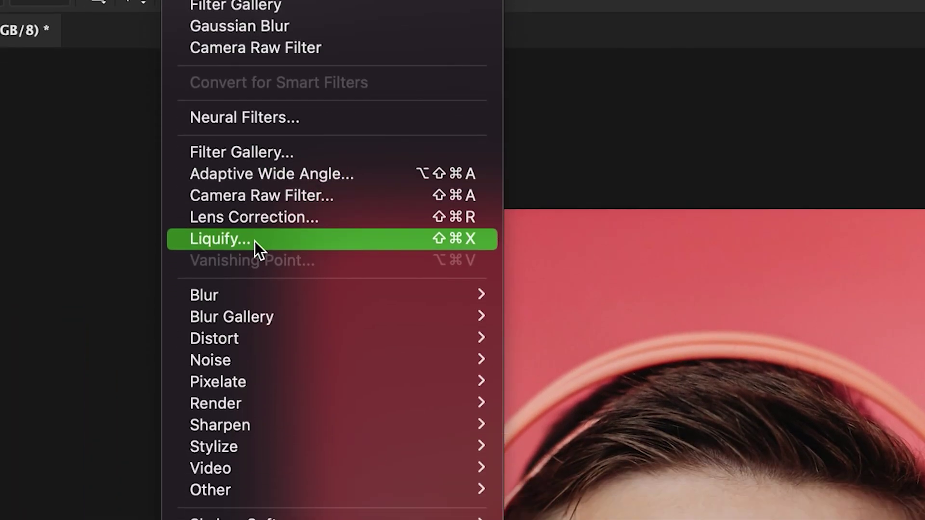
Step: Open Liquify on Layer 1 with the Show Backdrop option turned off
{"action": "left_click", "coordinate": [259, 336]}
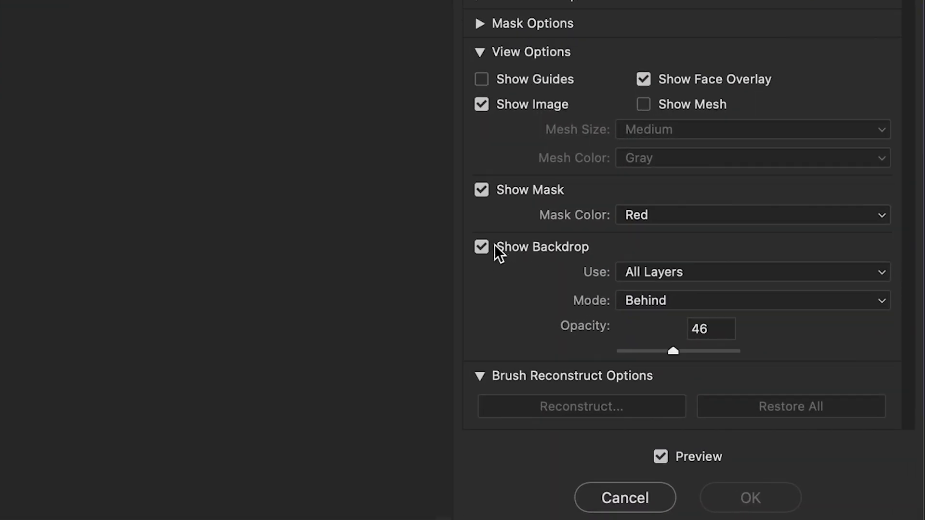
{"action": "left_click", "coordinate": [482, 248]}
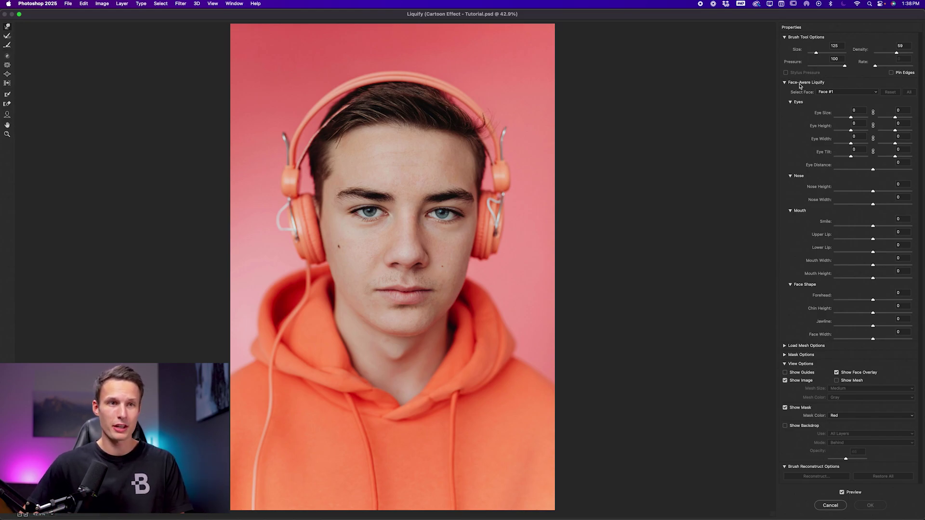
Step: Link both eyes, enlarge them toward Eye Size 100, and adjust eye height
{"action": "mouse_move", "coordinate": [851, 122]}
{"action": "left_mouse_down"}
{"action": "mouse_move", "coordinate": [867, 120]}
{"action": "mouse_move", "coordinate": [851, 133]}
{"action": "left_mouse_up"}
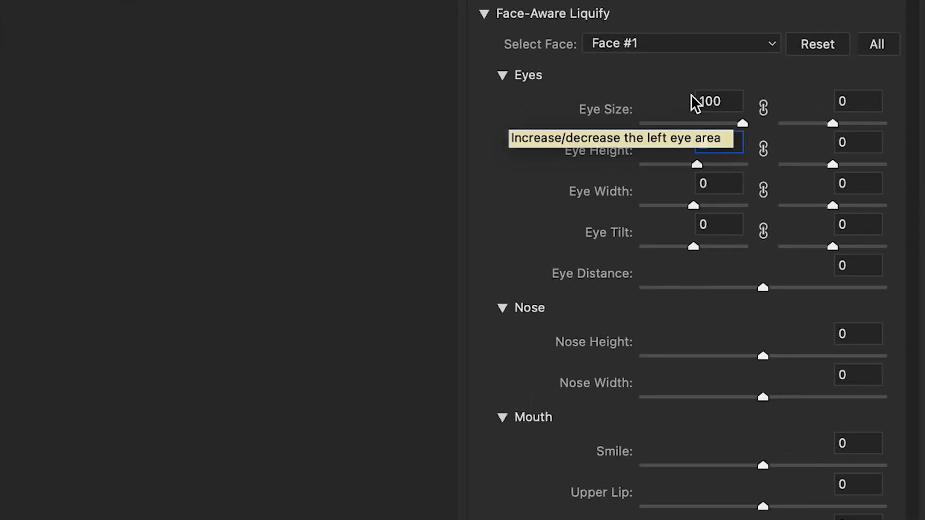
{"action": "left_click", "coordinate": [765, 112]}
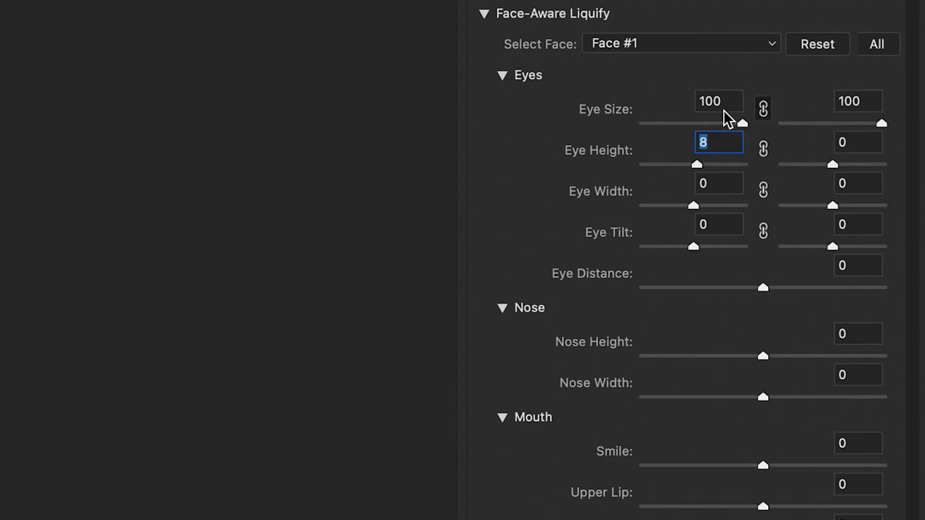
{"action": "left_click_drag", "start_coordinate": [697, 165], "coordinate": [692, 165]}
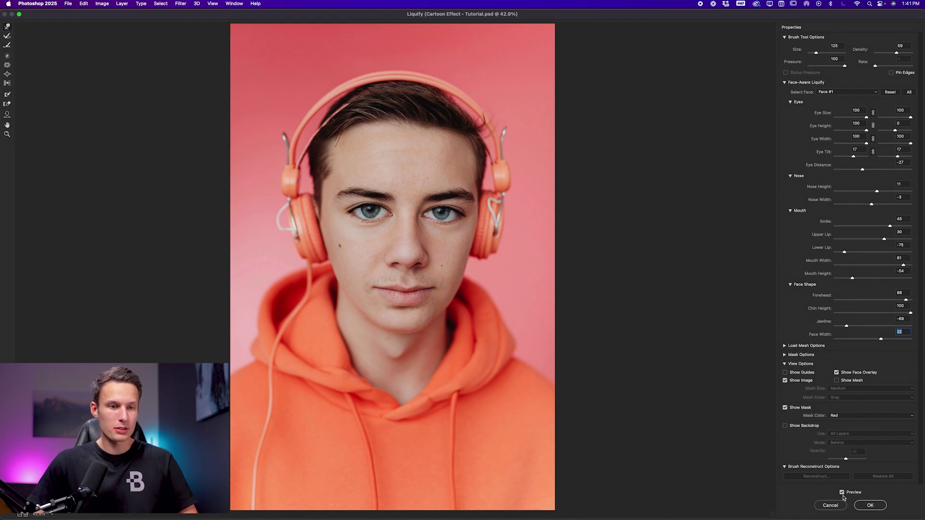
Step: Toggle the Liquify preview to compare the reshaped face with the original
{"action": "left_click", "coordinate": [841, 492]}
{"action": "left_click", "coordinate": [842, 492]}
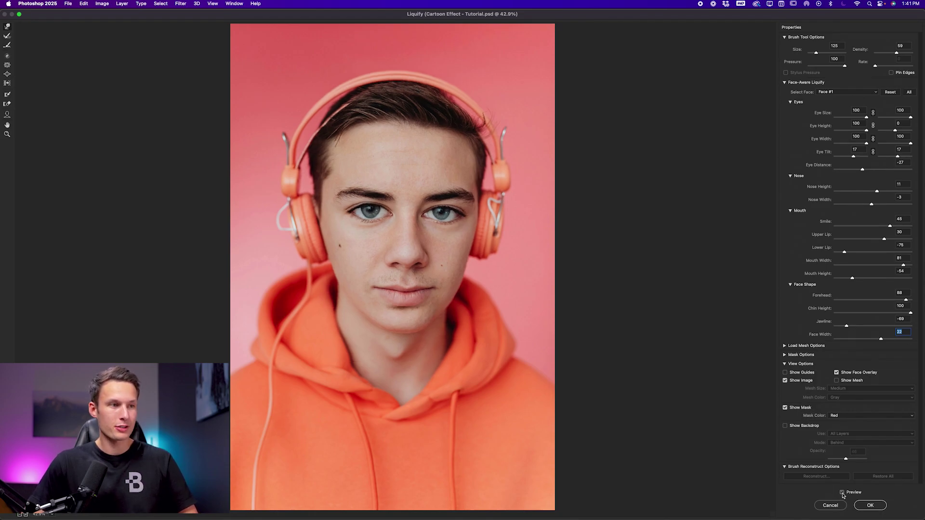
{"action": "left_click", "coordinate": [841, 492]}
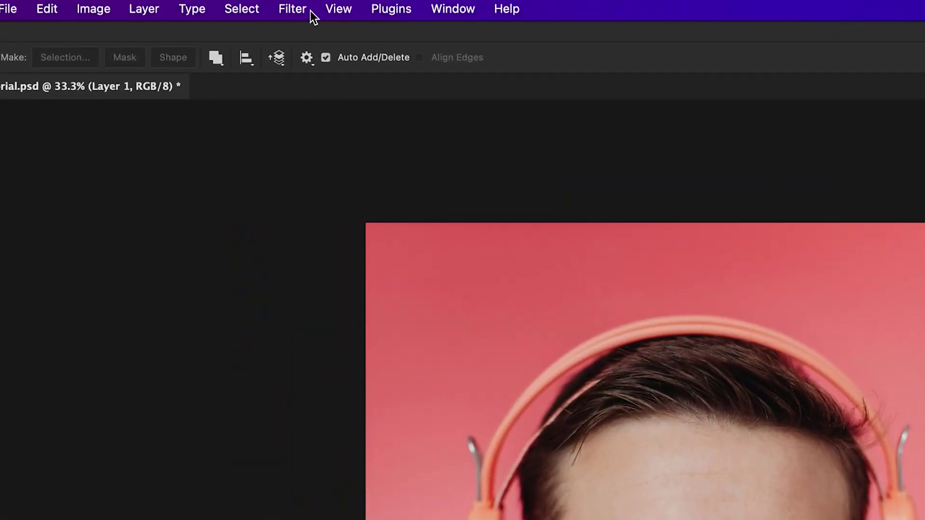
Step: Apply Oil Paint with Stylization 10.0 and Cleanliness 7.0
{"action": "left_click", "coordinate": [186, 4]}
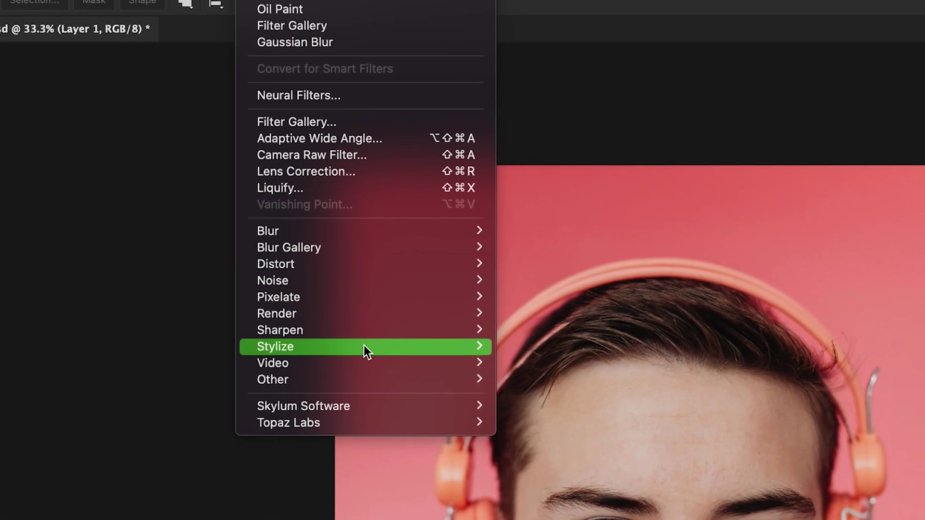
{"action": "mouse_move", "coordinate": [395, 405]}
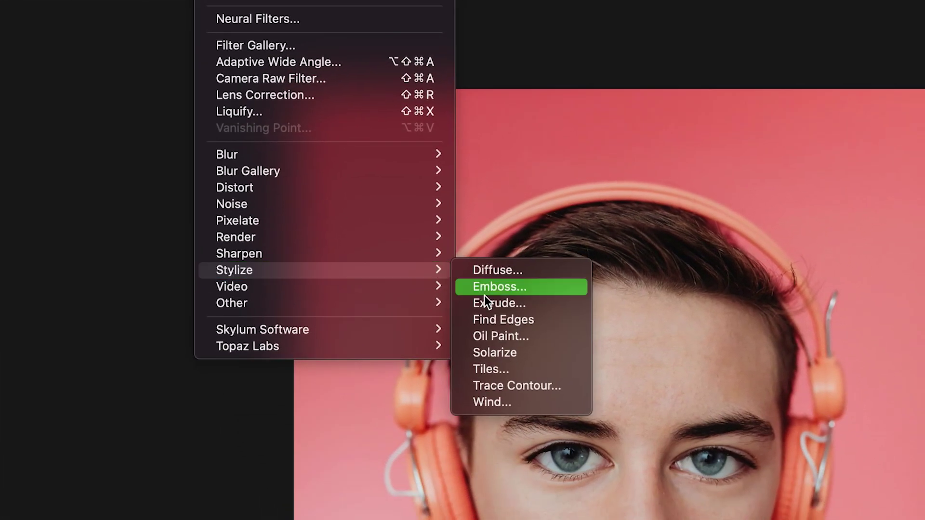
{"action": "left_click", "coordinate": [501, 336]}
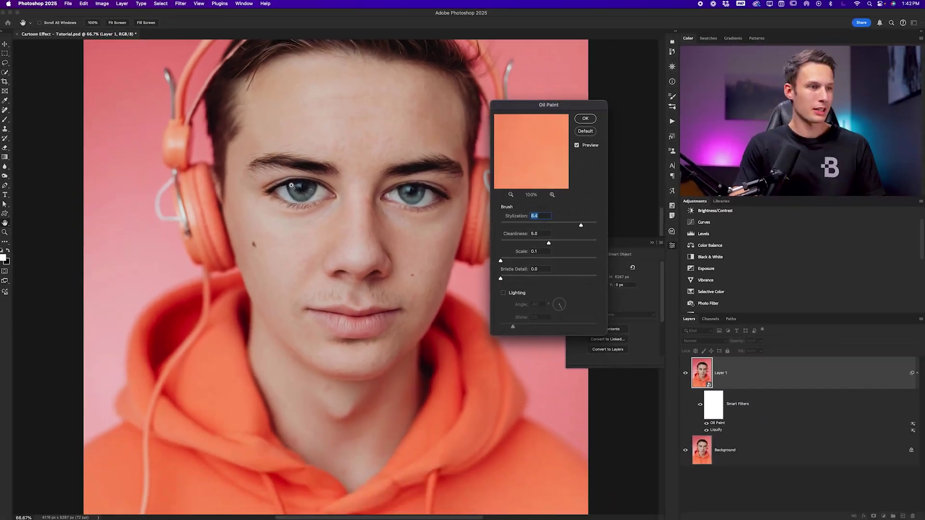
{"action": "left_click", "coordinate": [390, 256], "text": "super"}
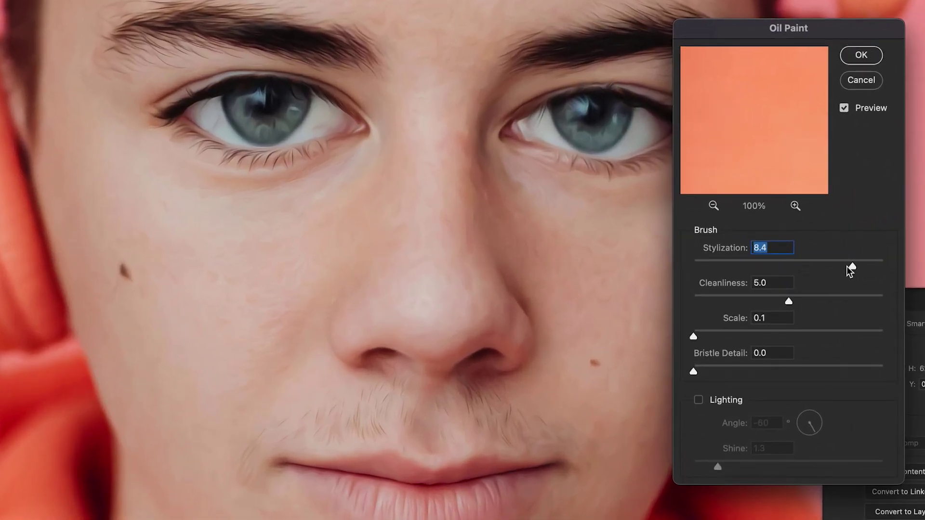
{"action": "left_click_drag", "start_coordinate": [851, 266], "coordinate": [917, 266]}
{"action": "scroll", "coordinate": [427, 280], "scroll_direction": "right", "scroll_amount": 5}
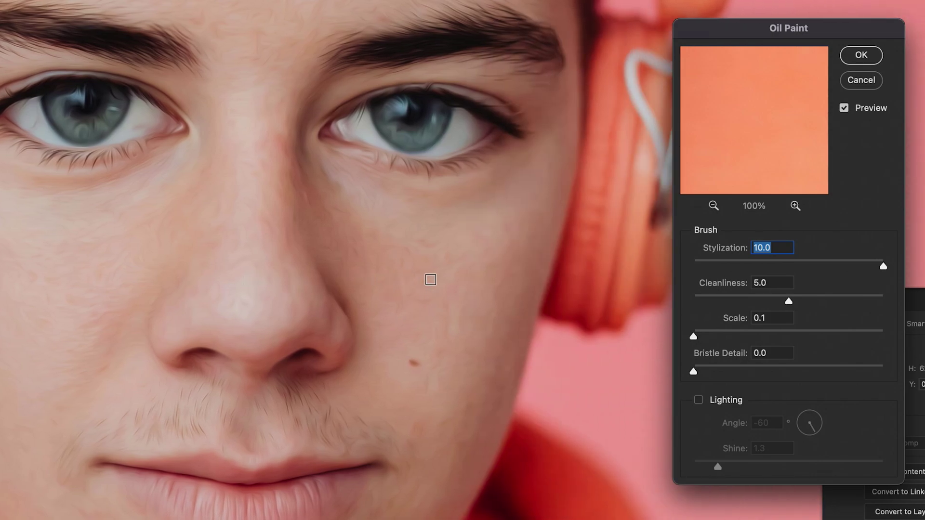
{"action": "left_click_drag", "start_coordinate": [788, 302], "coordinate": [826, 301]}
{"action": "scroll", "coordinate": [770, 328], "scroll_direction": "left", "scroll_amount": 2}
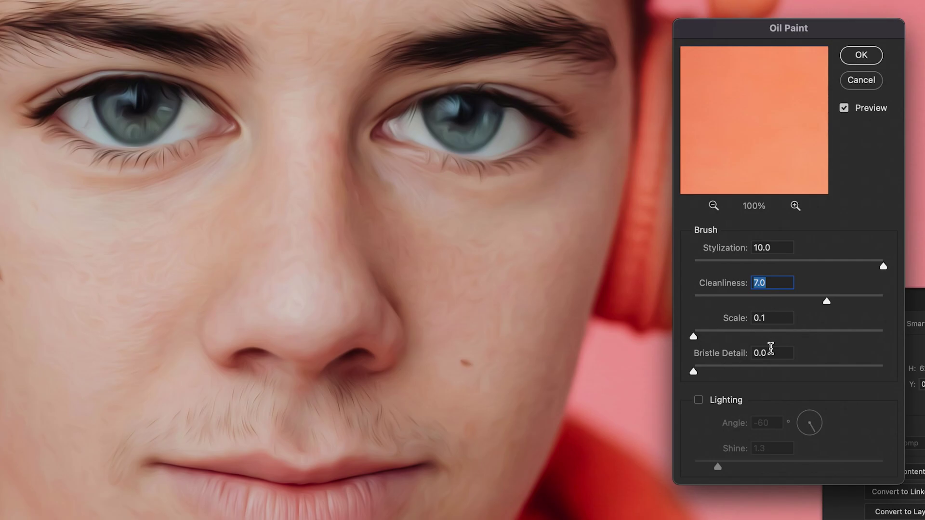
{"action": "left_click", "coordinate": [870, 56]}
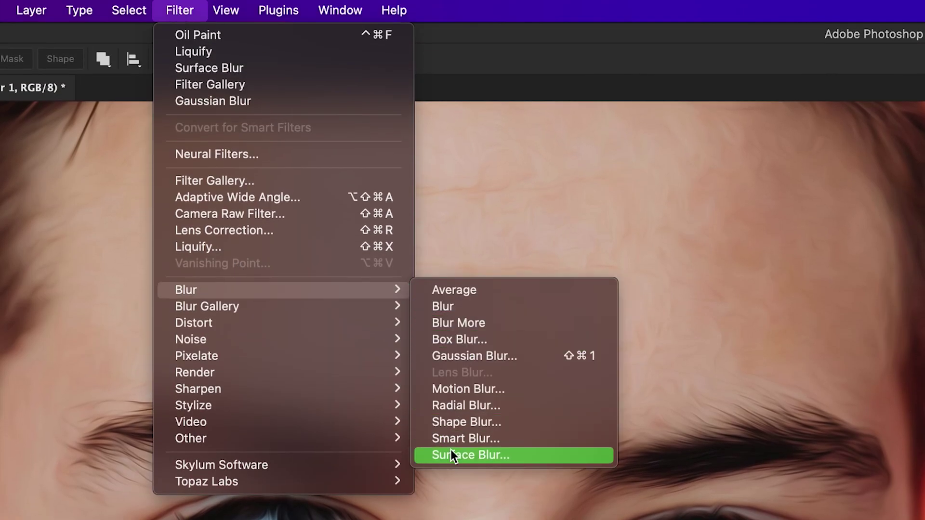
Step: Apply Surface Blur with Radius 4 pixels and Threshold 61 levels
{"action": "left_click", "coordinate": [452, 455]}
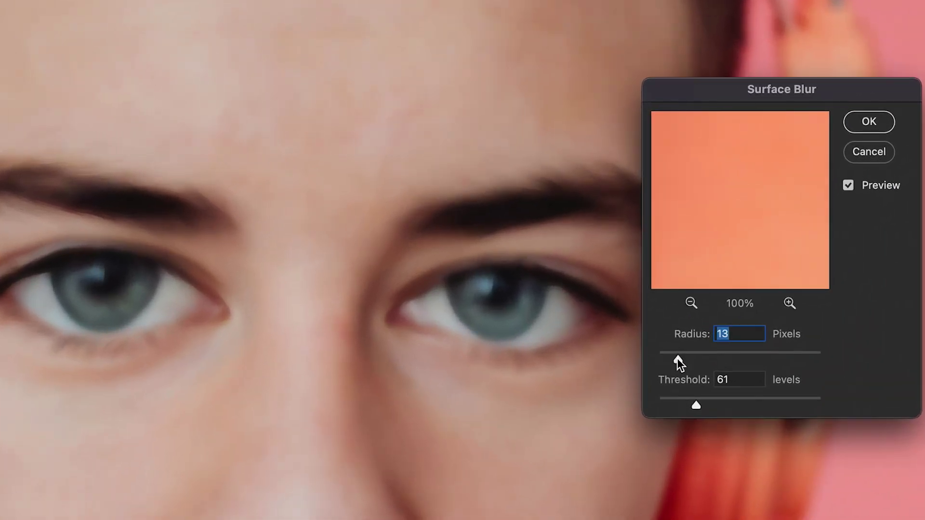
{"action": "left_click_drag", "start_coordinate": [459, 242], "coordinate": [459, 243]}
{"action": "left_click_drag", "start_coordinate": [676, 360], "coordinate": [663, 359]}
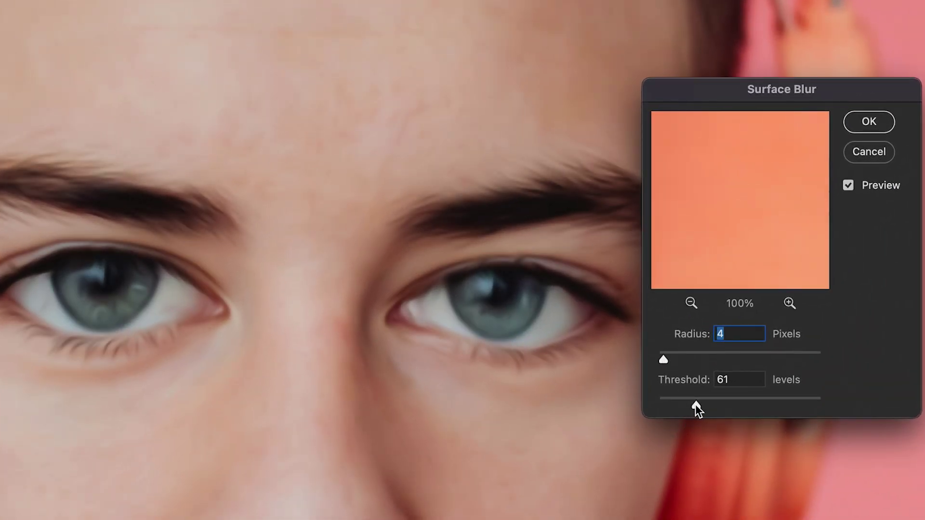
{"action": "mouse_move", "coordinate": [695, 405]}
{"action": "left_mouse_down"}
{"action": "mouse_move", "coordinate": [669, 405]}
{"action": "mouse_move", "coordinate": [698, 404]}
{"action": "left_mouse_up"}
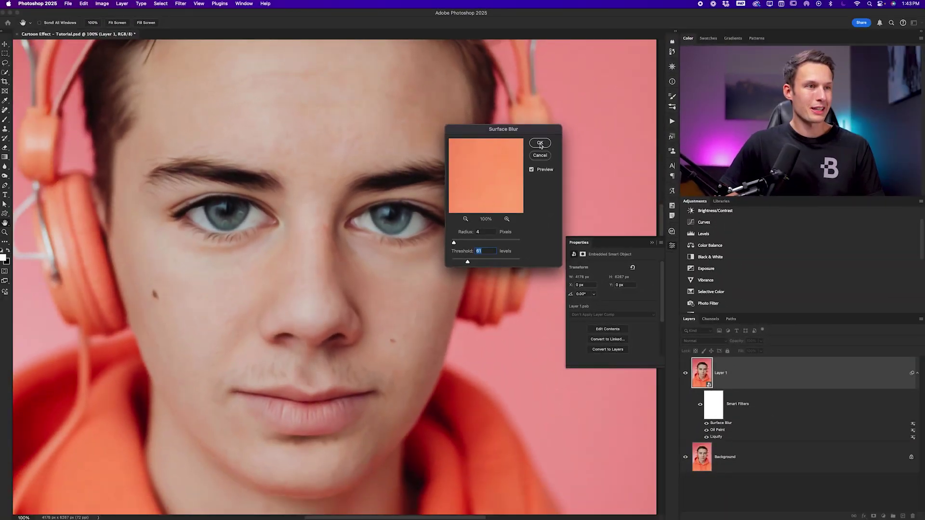
{"action": "left_click", "coordinate": [540, 143]}
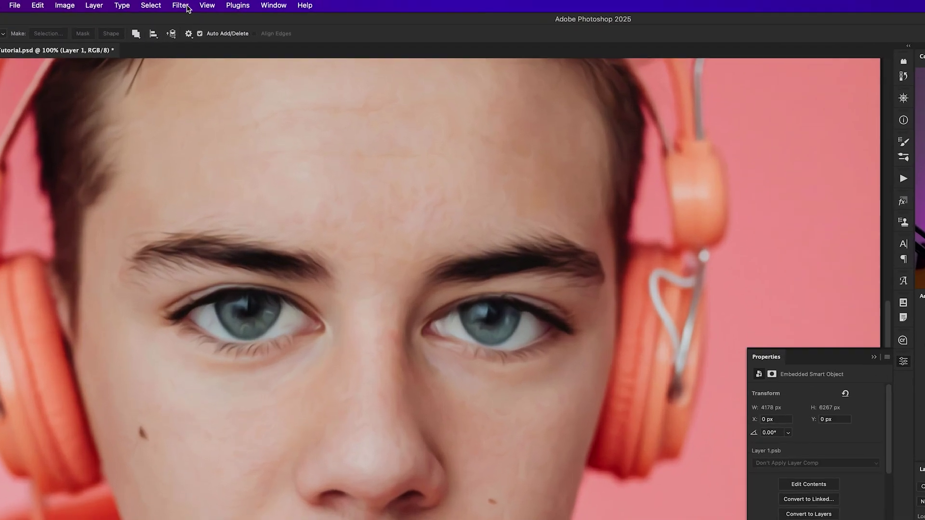
Step: Apply the Artistic Poster Edges effect from the Filter Gallery, then zoom out
{"action": "left_click", "coordinate": [160, 5]}
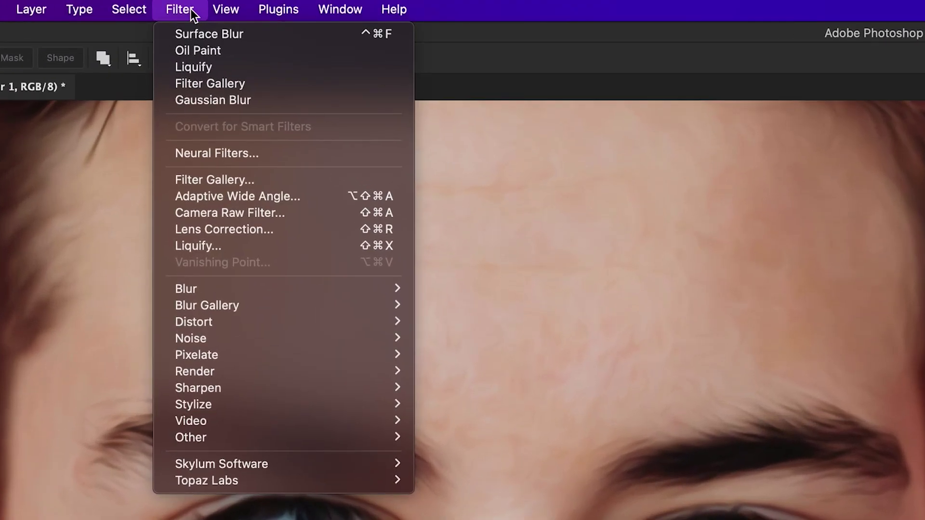
{"action": "left_click", "coordinate": [254, 180]}
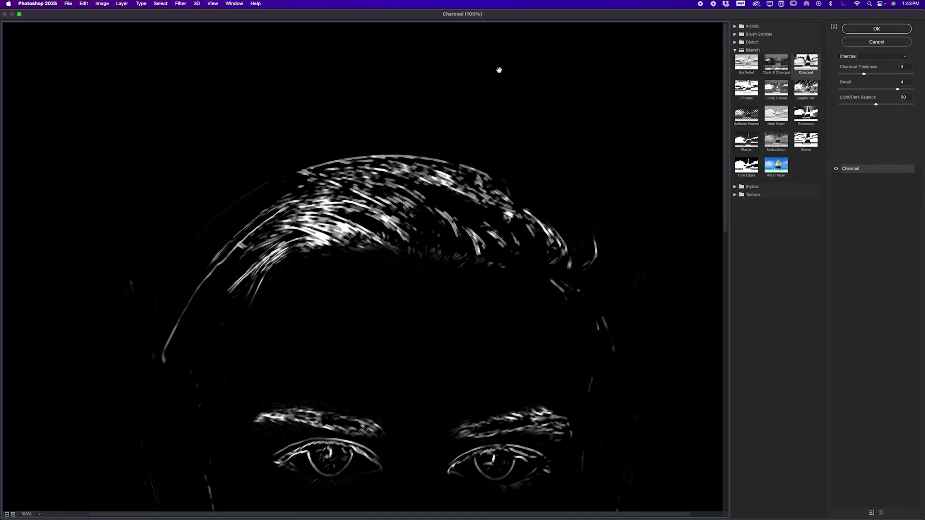
{"action": "left_click", "coordinate": [735, 26]}
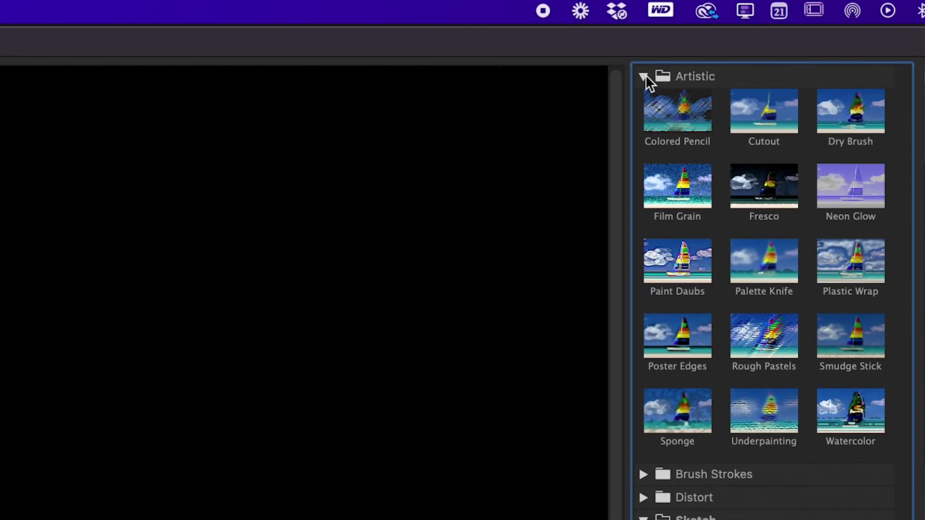
{"action": "left_click", "coordinate": [681, 329]}
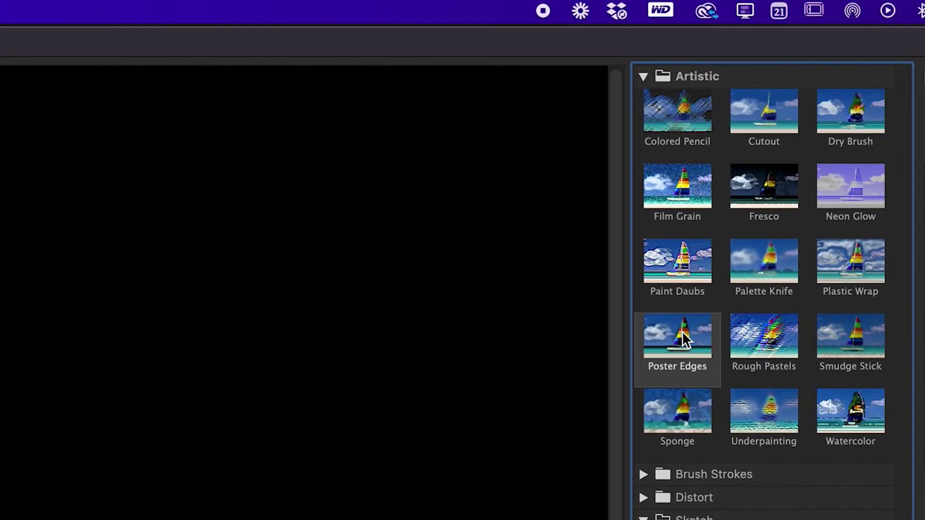
{"action": "scroll", "coordinate": [615, 155], "scroll_direction": "up", "scroll_amount": 10}
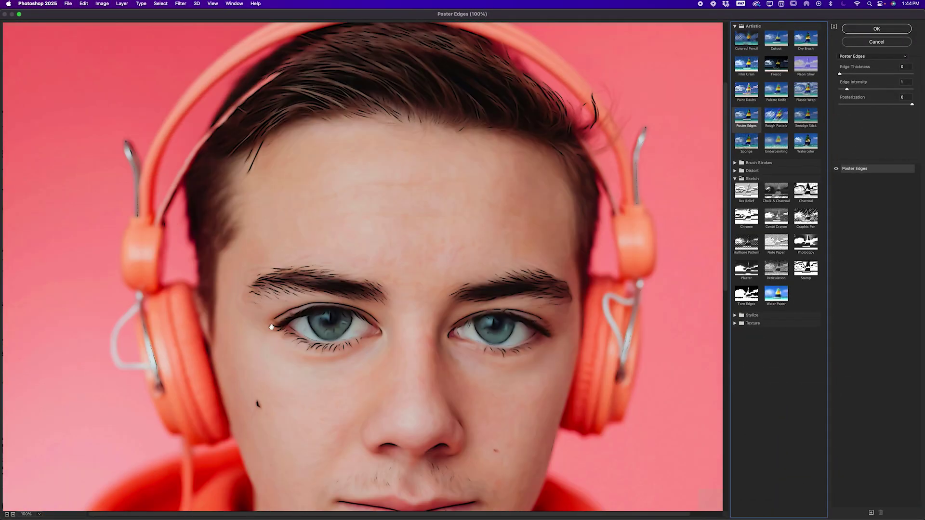
{"action": "scroll", "coordinate": [430, 431], "scroll_direction": "down", "scroll_amount": 3}
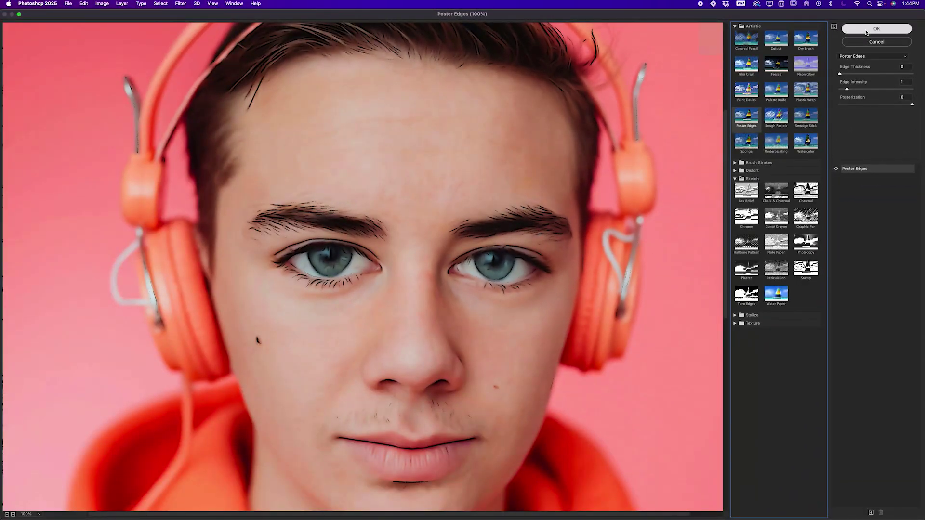
{"action": "left_click", "coordinate": [766, 64]}
{"action": "key", "text": "super+minus"}
{"action": "key", "text": "super+minus"}
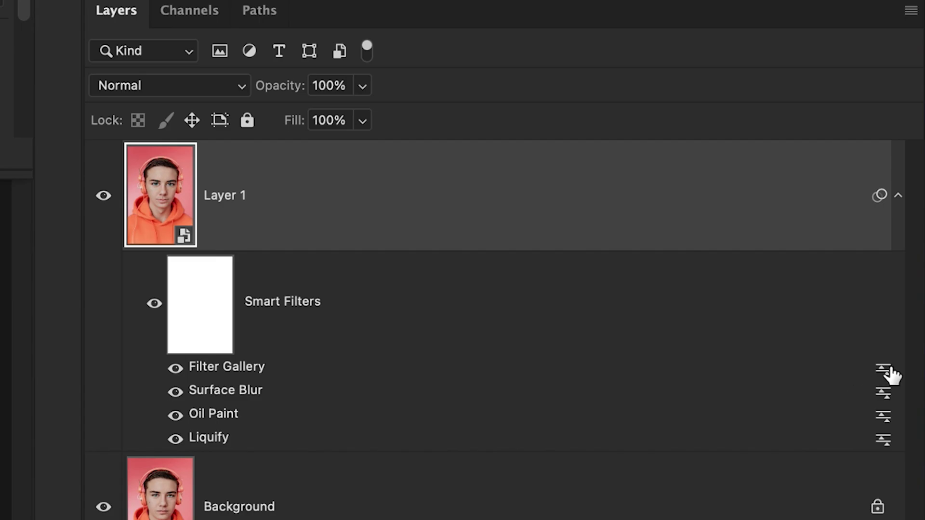
Step: Lower the Filter Gallery smart filter's blending opacity to about 62%
{"action": "double_click", "coordinate": [884, 372]}
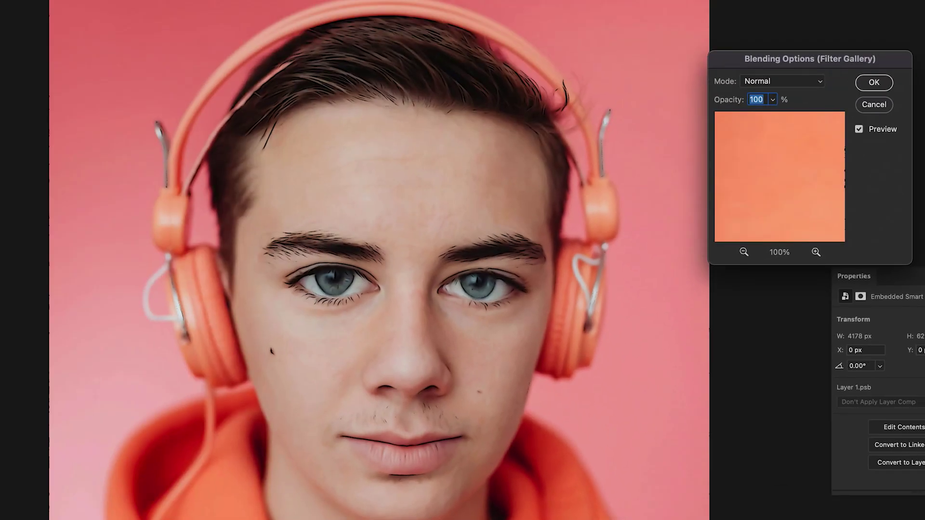
{"action": "left_click", "coordinate": [772, 100]}
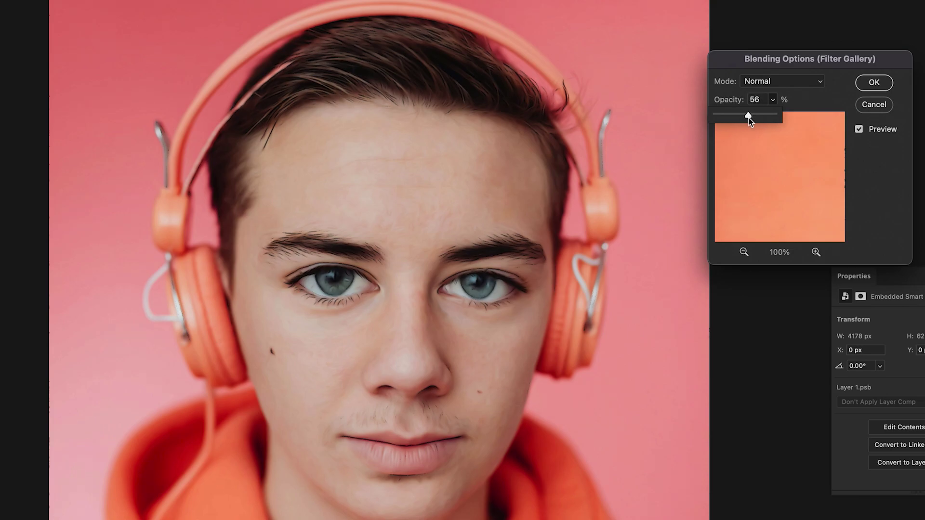
{"action": "left_click_drag", "start_coordinate": [749, 117], "coordinate": [752, 121]}
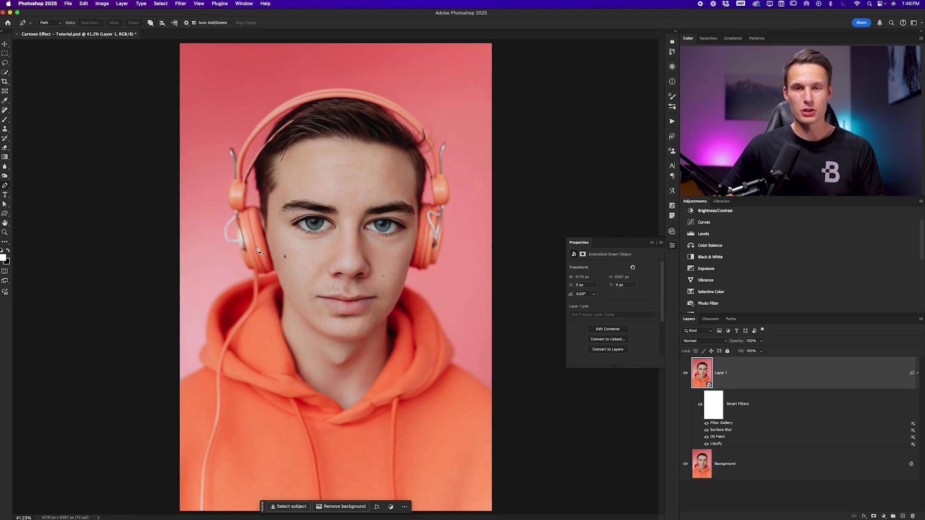
Step: Copy the head from Layer 1 to Layer 2 and scale it up to 3632 × 4068 px
{"action": "left_click", "coordinate": [258, 250]}
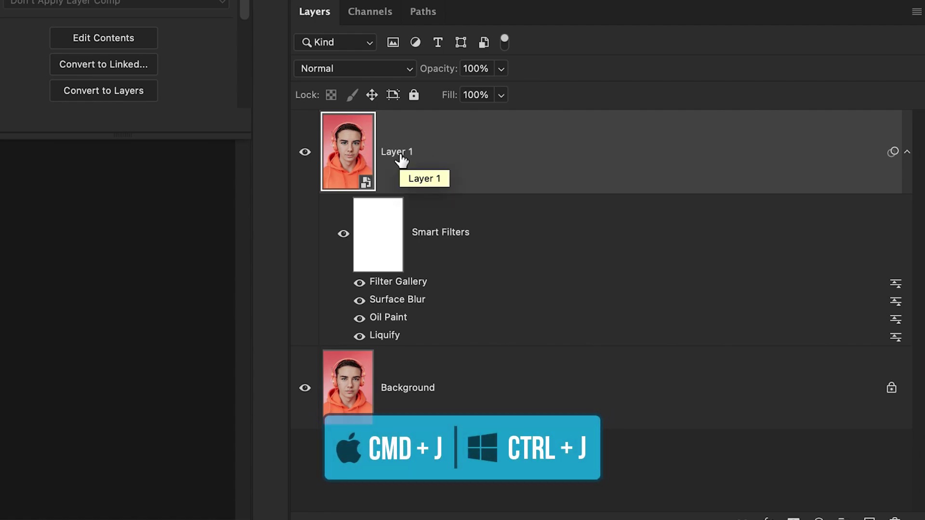
{"action": "key", "text": "ctrl+j"}
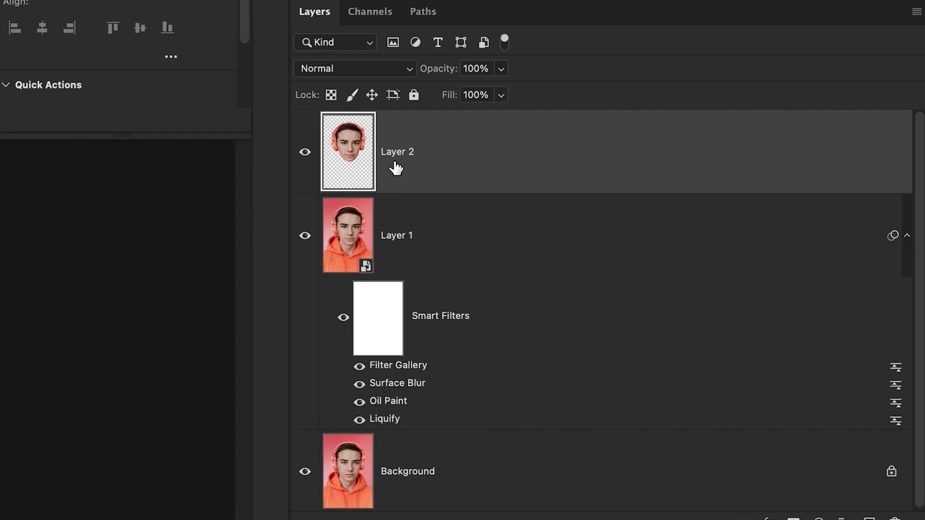
{"action": "key", "text": "v"}
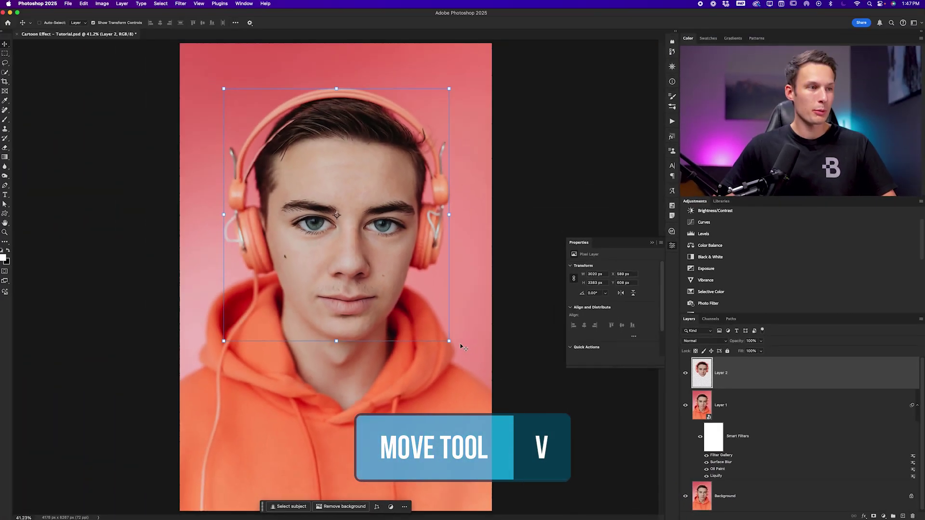
{"action": "left_click_drag", "start_coordinate": [458, 346], "coordinate": [494, 382]}
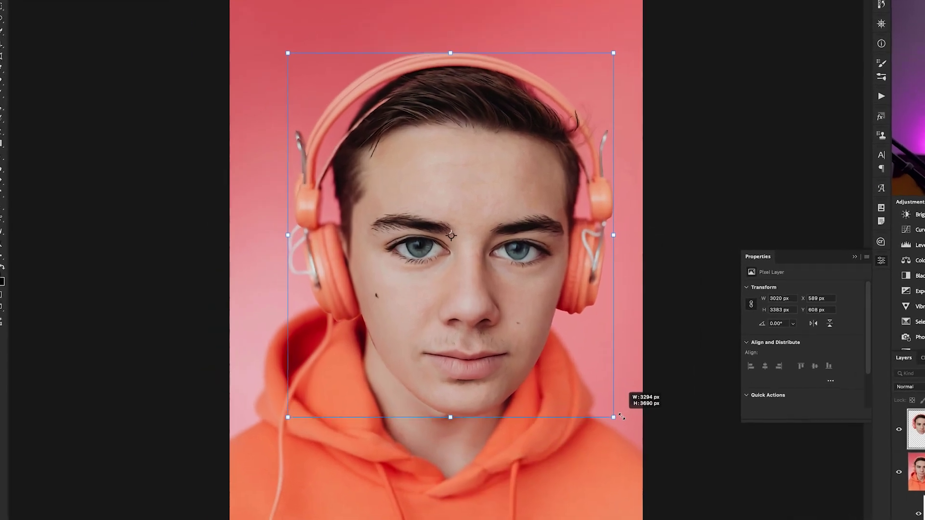
{"action": "left_click_drag", "start_coordinate": [664, 448], "coordinate": [667, 452]}
{"action": "left_click_drag", "start_coordinate": [580, 415], "coordinate": [550, 371]}
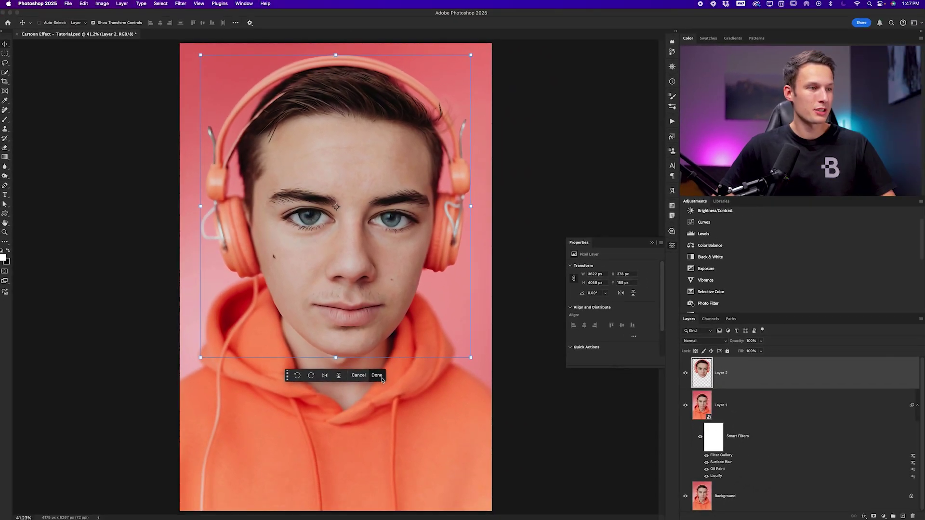
{"action": "key", "text": "Return"}
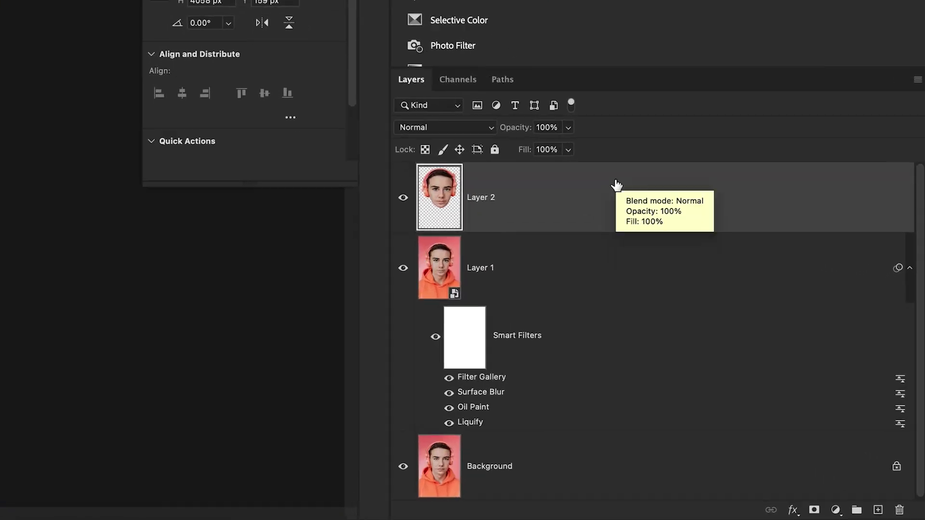
Step: Add a new layer named 'Shadow' directly above Layer 1
{"action": "left_click", "coordinate": [549, 273]}
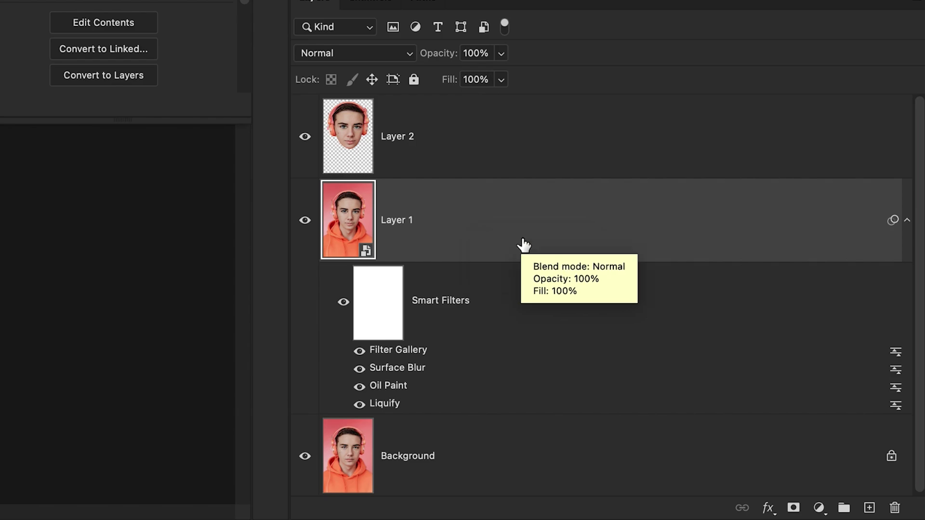
{"action": "left_click", "coordinate": [869, 508]}
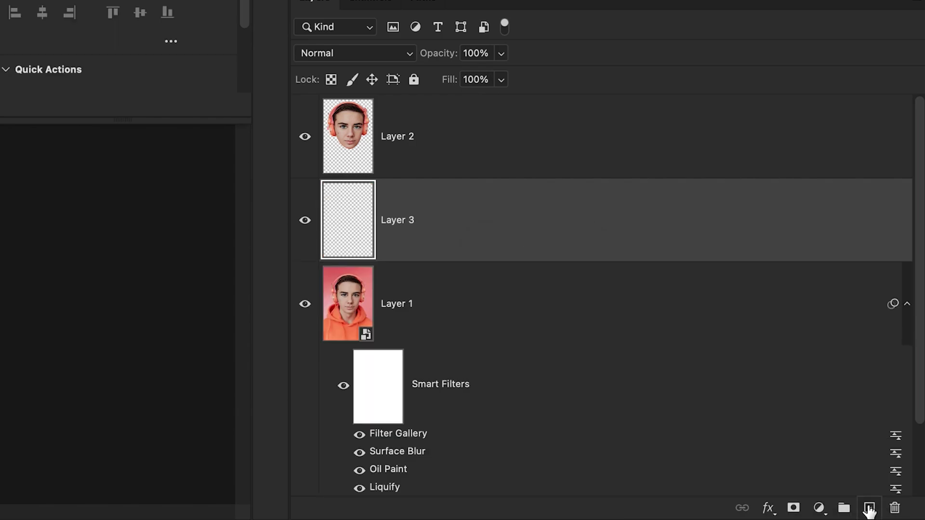
{"action": "double_click", "coordinate": [387, 215]}
{"action": "type", "text": "Shadow"}
{"action": "key", "text": "Return"}
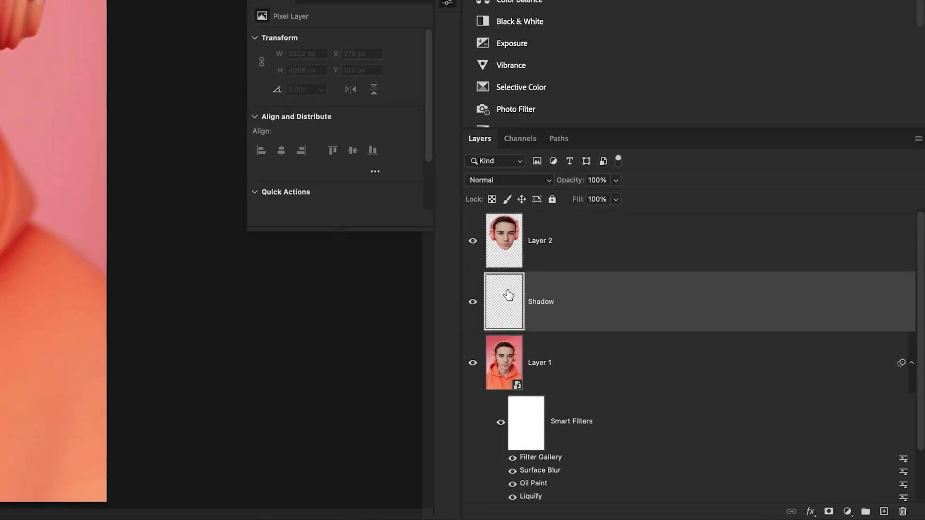
Step: Paint a dark soft-round brush stroke under the chin on the Shadow layer
{"action": "key", "text": "b"}
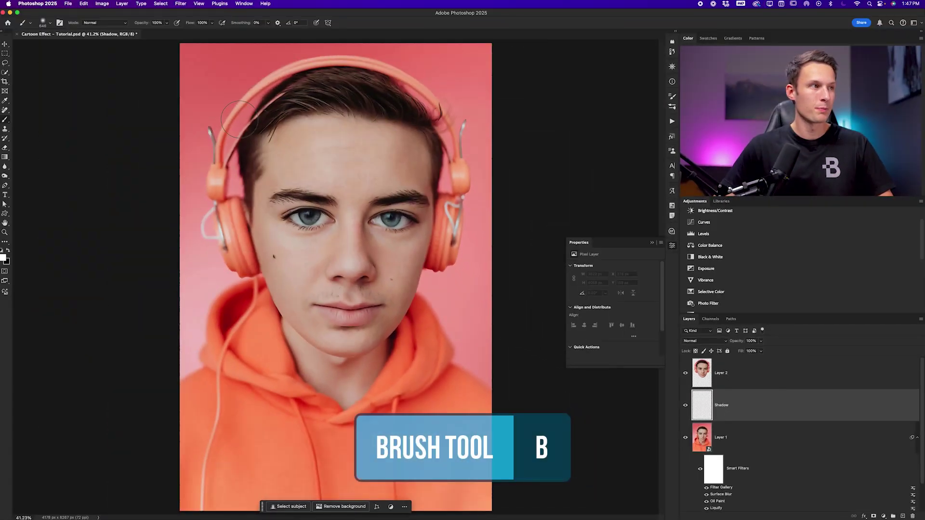
{"action": "left_click", "coordinate": [49, 22]}
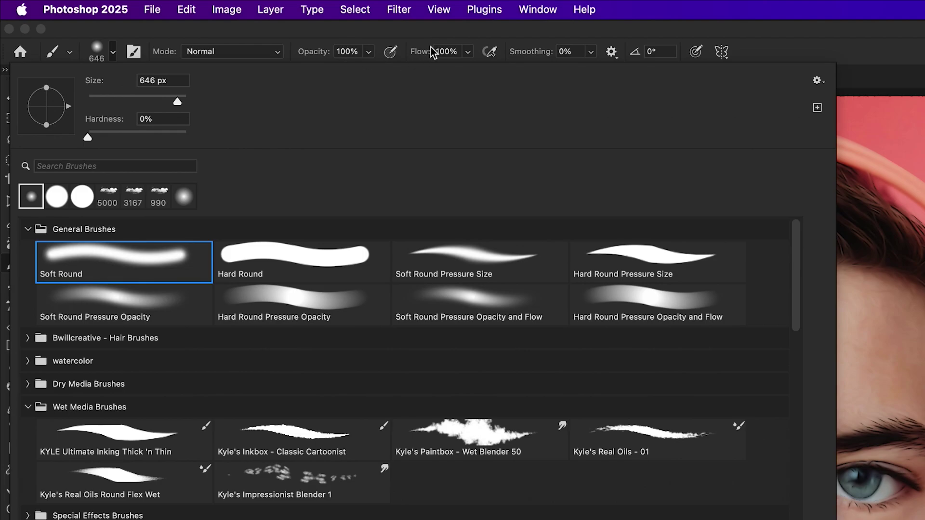
{"action": "left_click", "coordinate": [423, 35]}
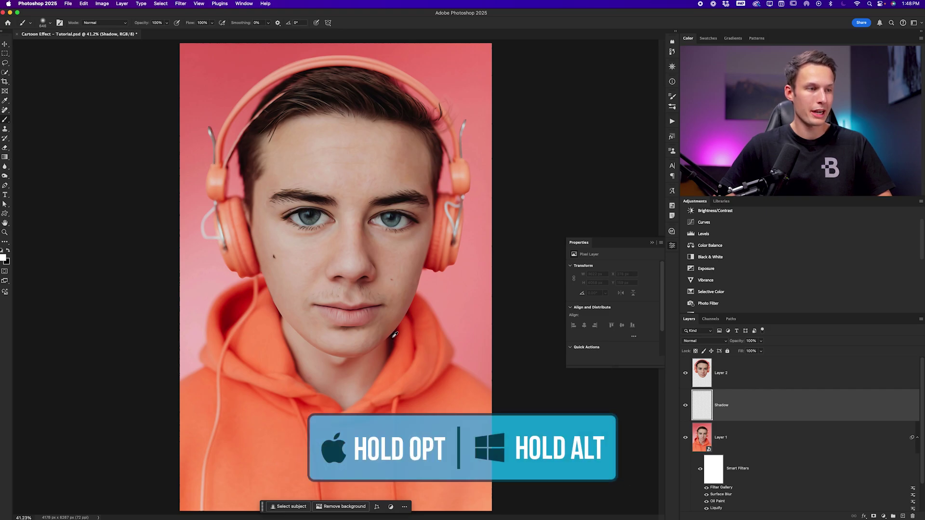
{"action": "left_click", "coordinate": [395, 335], "text": "alt"}
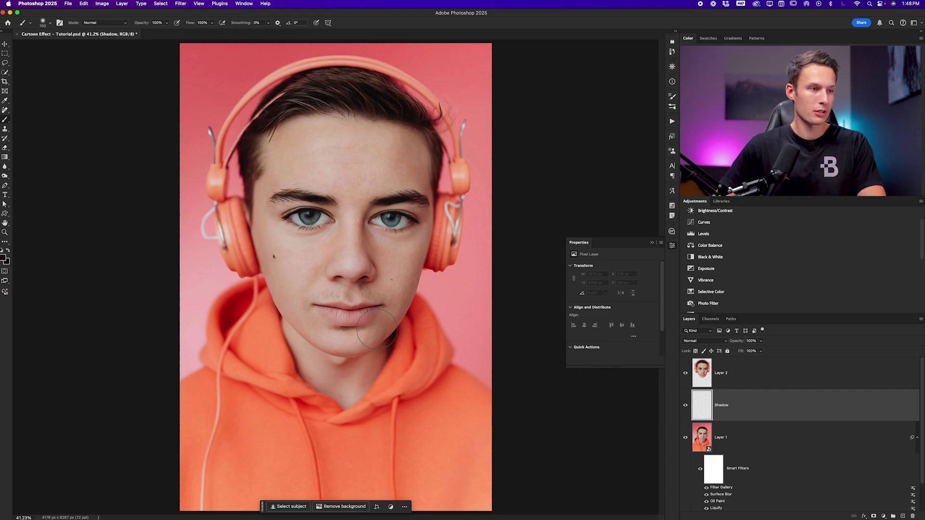
{"action": "mouse_move", "coordinate": [354, 337]}
{"action": "left_mouse_down"}
{"action": "mouse_move", "coordinate": [316, 337]}
{"action": "mouse_move", "coordinate": [325, 335]}
{"action": "mouse_move", "coordinate": [300, 316]}
{"action": "mouse_move", "coordinate": [346, 334]}
{"action": "left_mouse_up"}
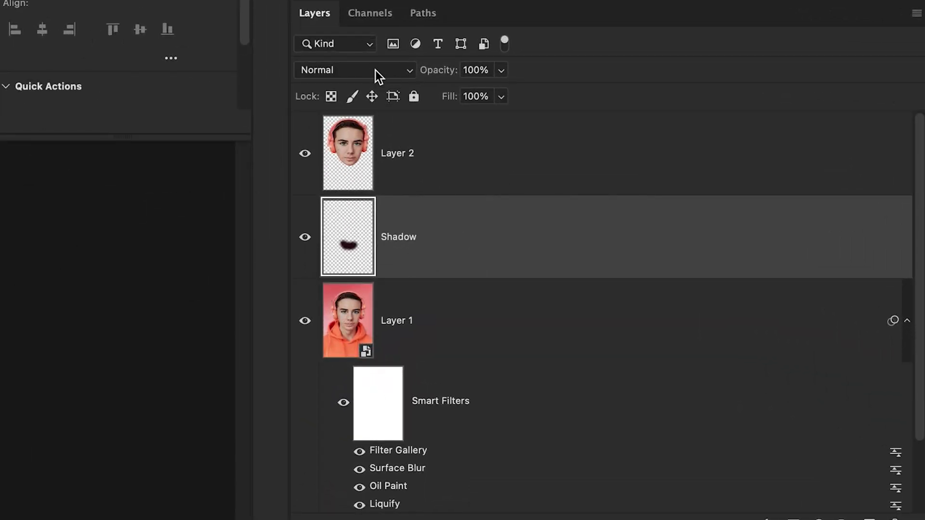
{"action": "left_click", "coordinate": [375, 70]}
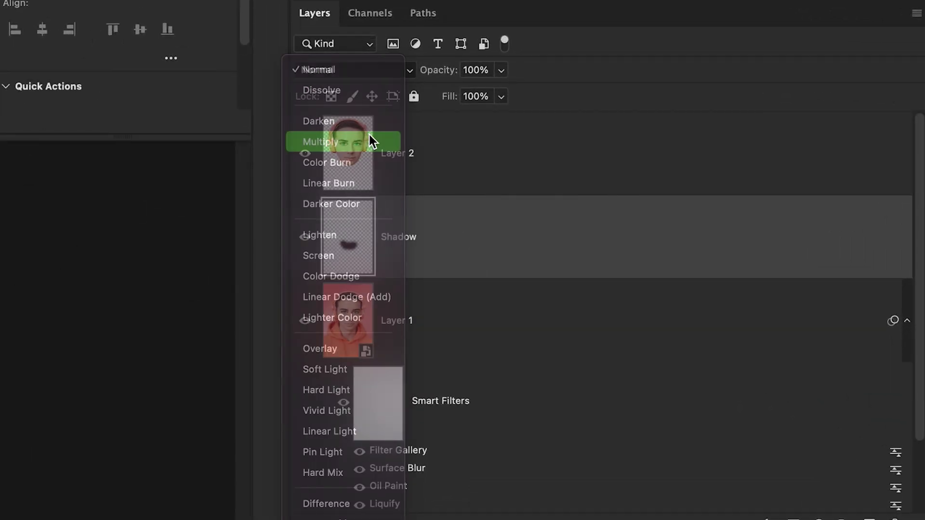
Step: Set the Shadow layer to Multiply blend mode at 25% opacity
{"action": "left_click", "coordinate": [369, 136]}
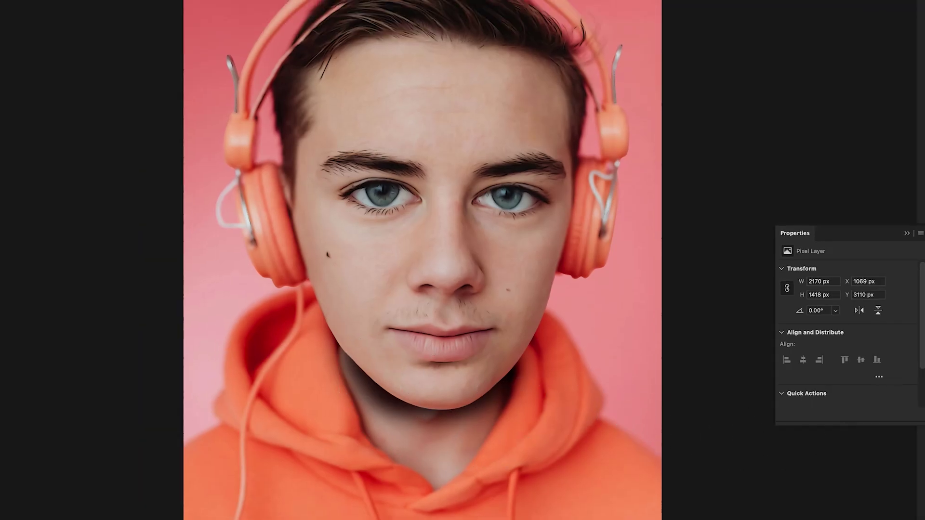
{"action": "left_click", "coordinate": [684, 169]}
{"action": "left_click_drag", "start_coordinate": [680, 189], "coordinate": [655, 190]}
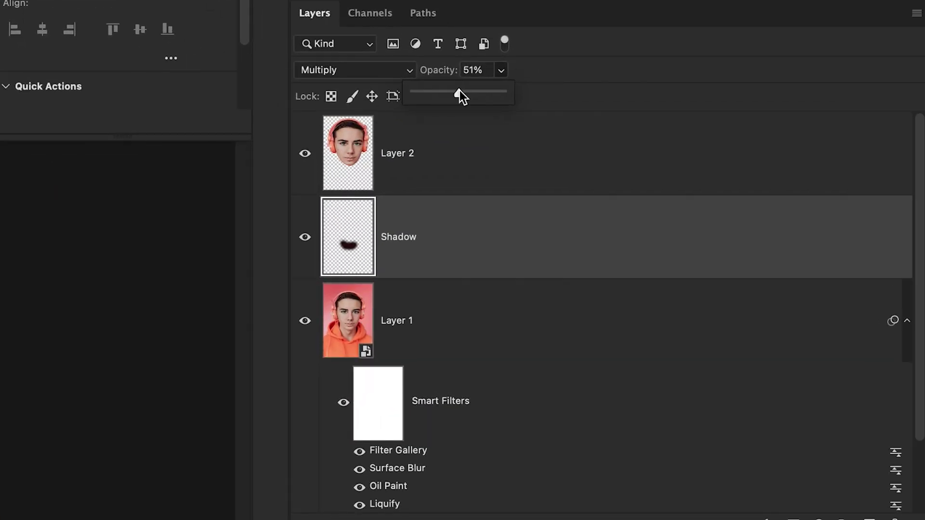
{"action": "left_click_drag", "start_coordinate": [458, 91], "coordinate": [442, 92]}
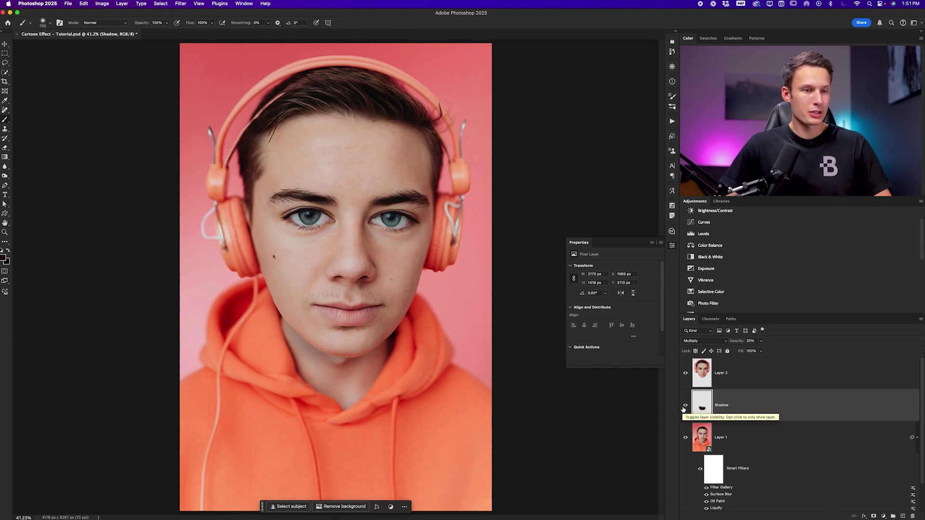
Step: Toggle the Shadow layer's visibility twice to compare, then select Layer 2
{"action": "left_click", "coordinate": [686, 407]}
{"action": "left_click", "coordinate": [685, 406]}
{"action": "left_click", "coordinate": [686, 406]}
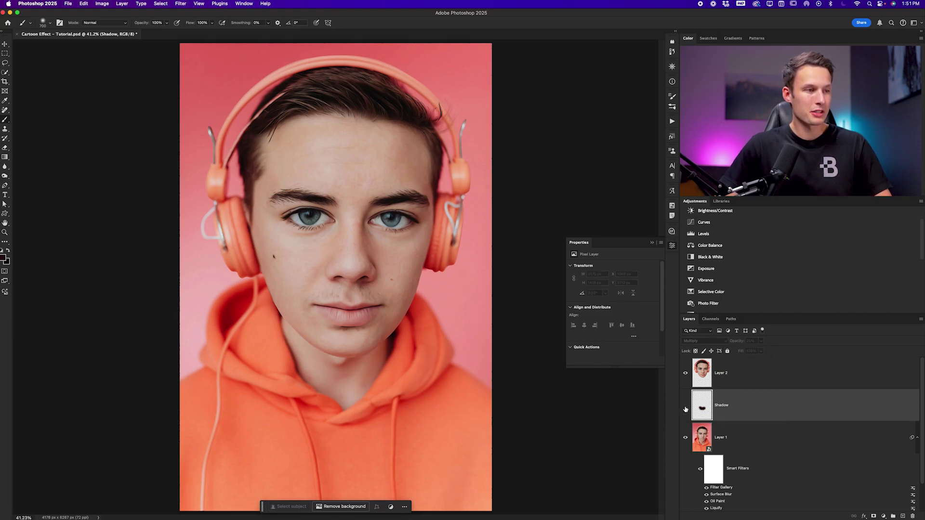
{"action": "left_click", "coordinate": [685, 406]}
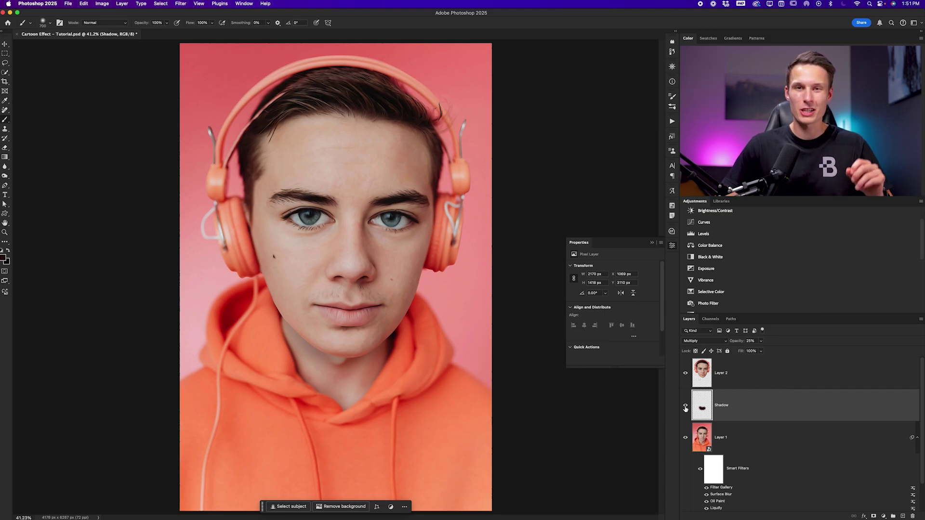
{"action": "left_click", "coordinate": [744, 380]}
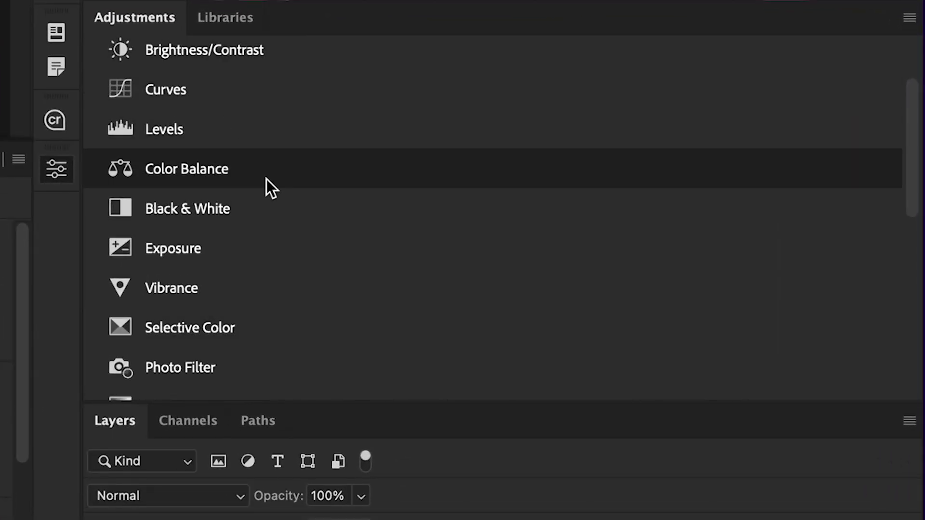
Step: Add a Posterize adjustment layer on top and raise its levels from 4 to 8
{"action": "scroll", "coordinate": [593, 231], "scroll_direction": "down", "scroll_amount": 3}
{"action": "scroll", "coordinate": [269, 187], "scroll_direction": "down", "scroll_amount": 5}
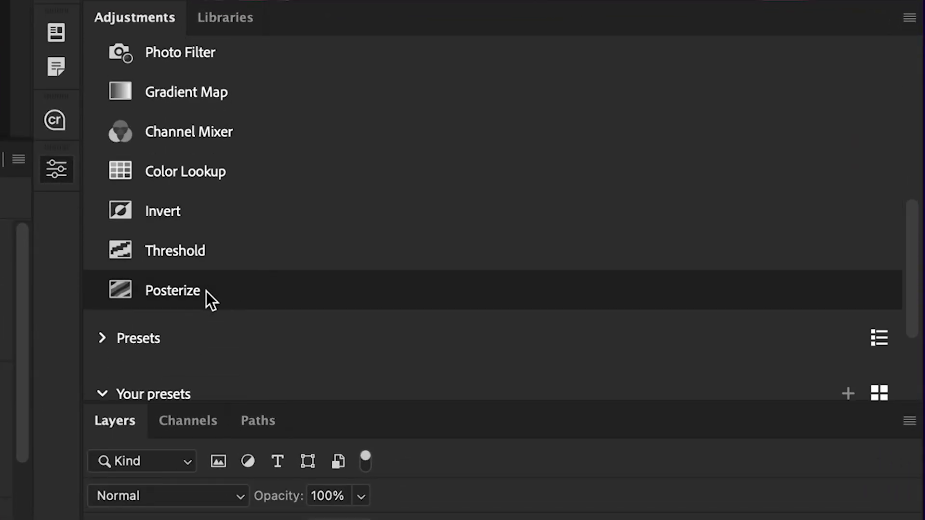
{"action": "left_click", "coordinate": [206, 291]}
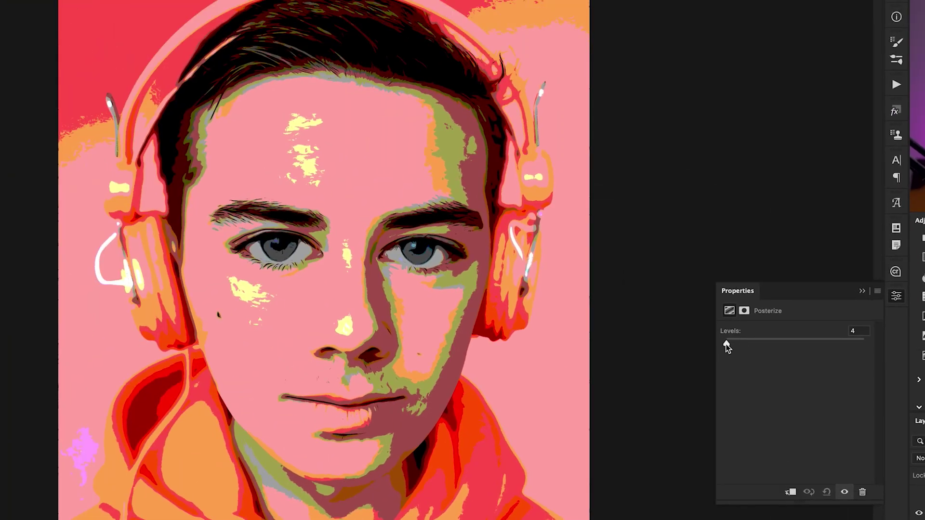
{"action": "left_click_drag", "start_coordinate": [727, 344], "coordinate": [729, 345]}
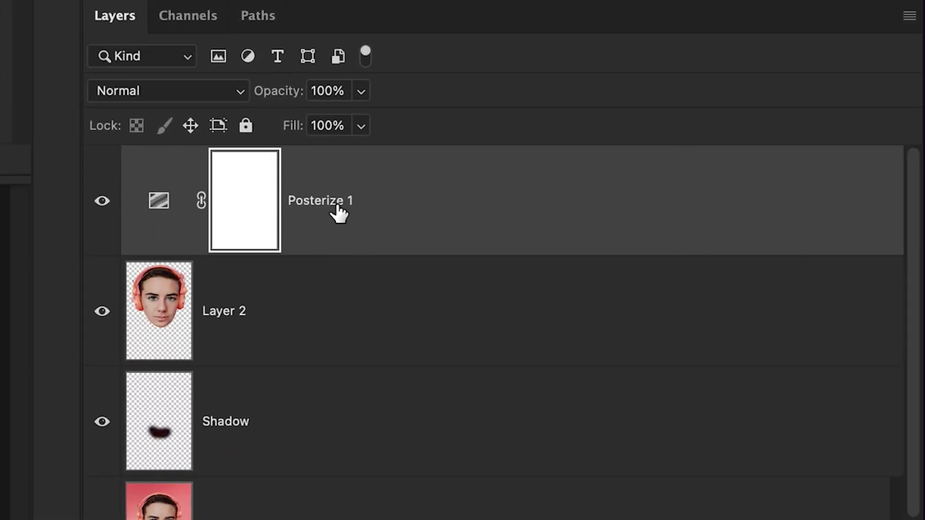
Step: Fade the Posterize layer's opacity down to 21%
{"action": "left_click", "coordinate": [363, 94]}
{"action": "left_click_drag", "start_coordinate": [360, 123], "coordinate": [311, 124]}
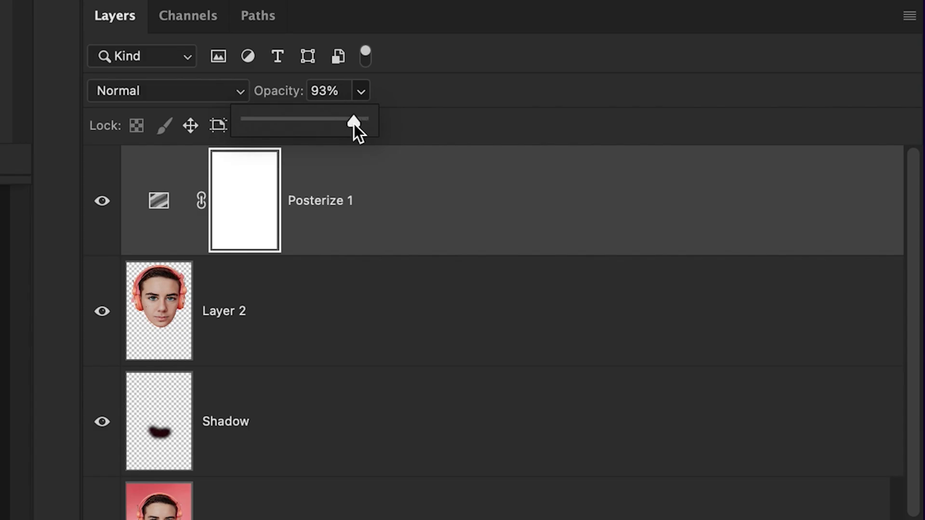
{"action": "left_click_drag", "start_coordinate": [567, 256], "coordinate": [541, 256]}
{"action": "left_click_drag", "start_coordinate": [712, 348], "coordinate": [712, 349]}
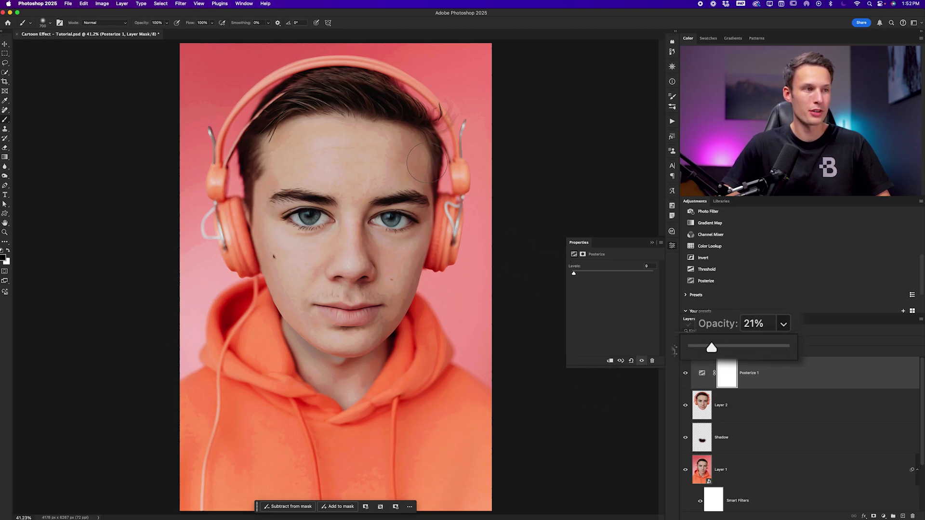
{"action": "left_click", "coordinate": [652, 242]}
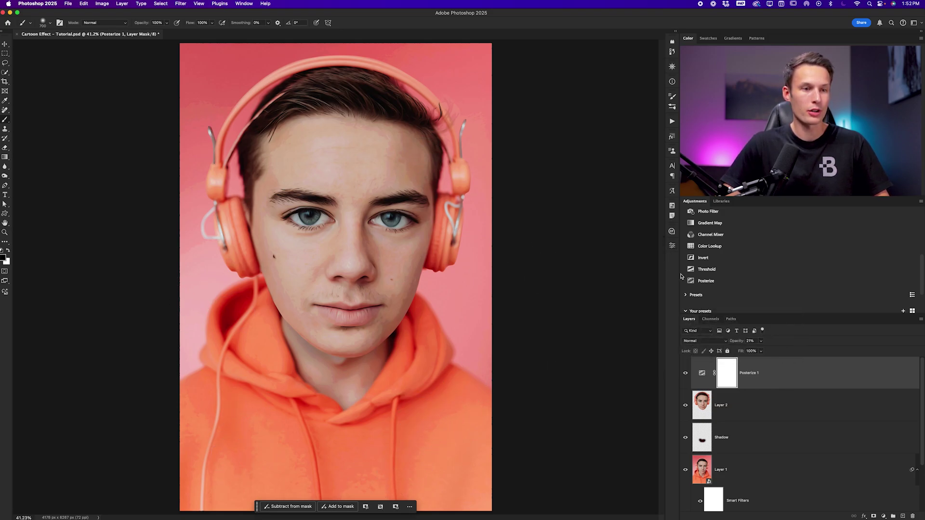
{"action": "scroll", "coordinate": [709, 429], "scroll_direction": "down", "scroll_amount": 3}
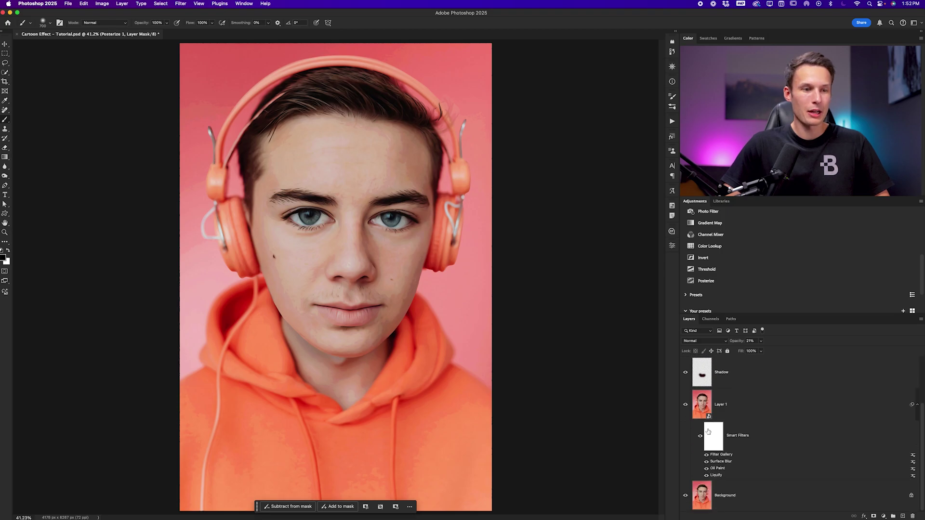
{"action": "left_click", "coordinate": [686, 497], "text": "alt"}
{"action": "left_click", "coordinate": [686, 496], "text": "alt"}
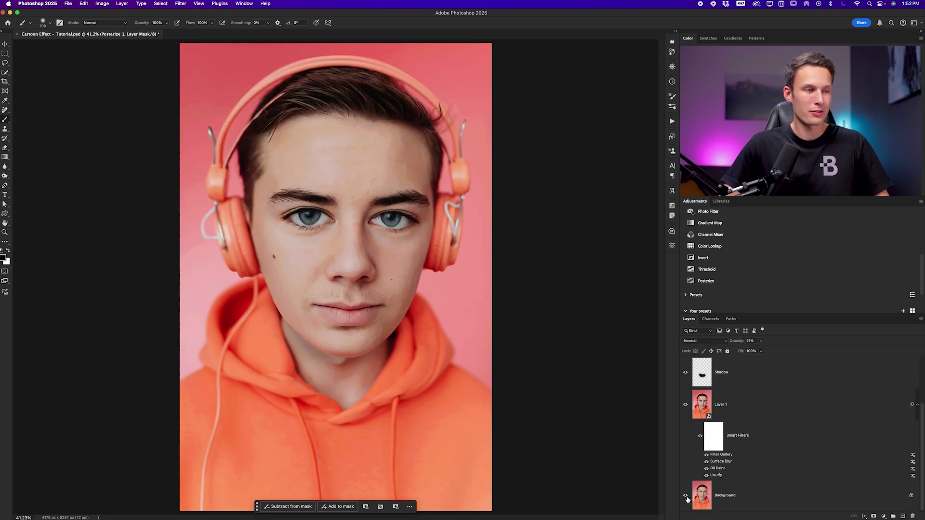
{"action": "left_click", "coordinate": [686, 496], "text": "alt"}
{"action": "left_click", "coordinate": [686, 496], "text": "alt"}
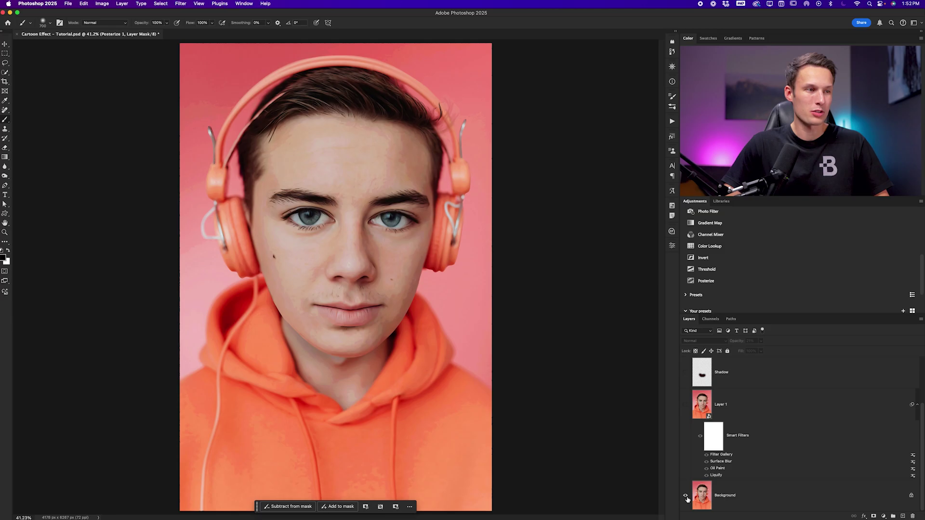